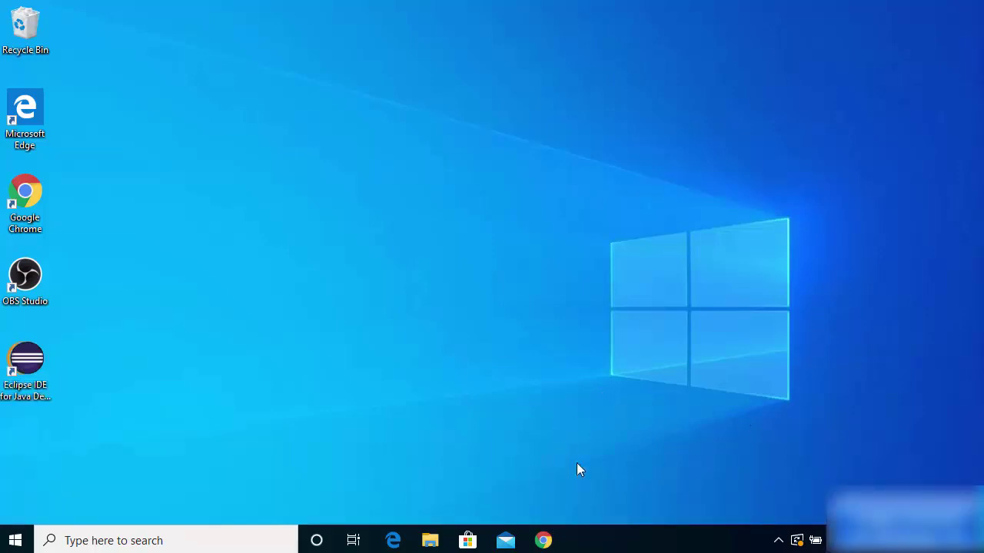
Step: Return to Chrome and open the official win-rar.com site from the winrar search results
left_click(546, 541)
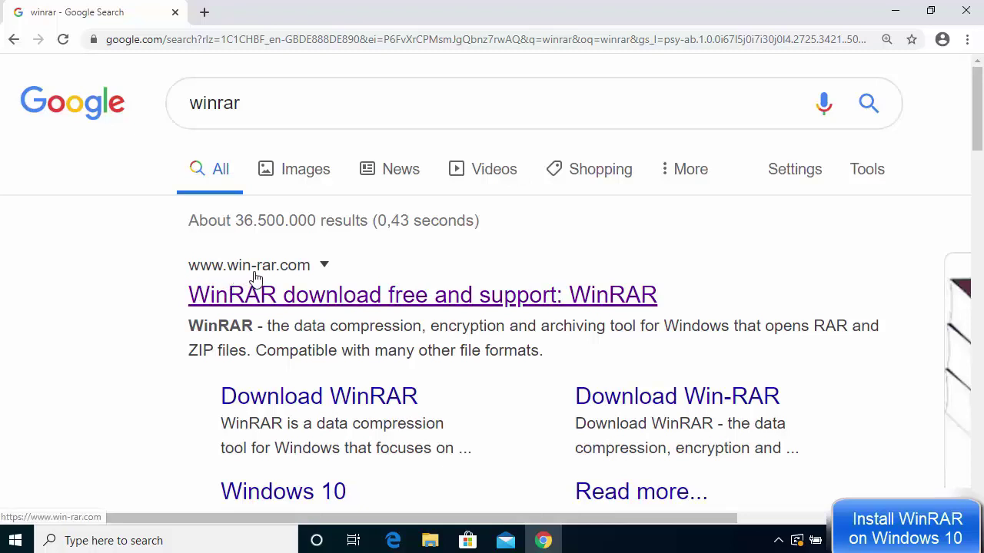
left_click(302, 304)
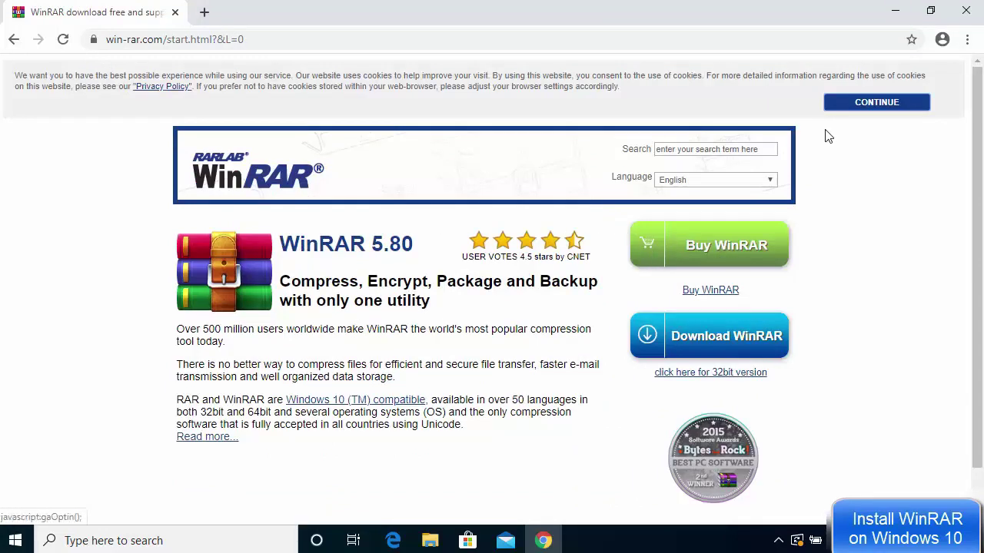
Step: Accept the win-rar.com cookie notice and scroll the Download WinRAR page to its download option
left_click(864, 103)
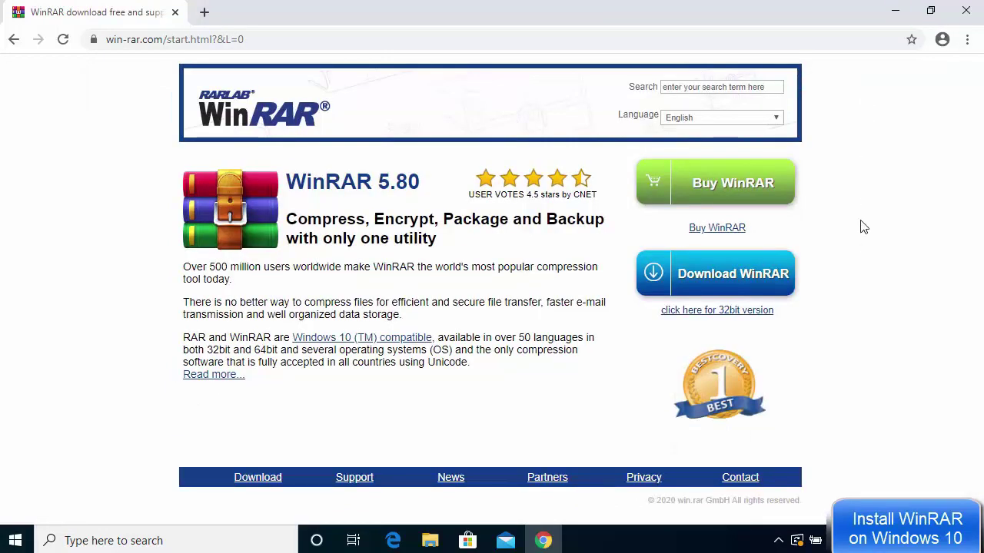
left_click(701, 279)
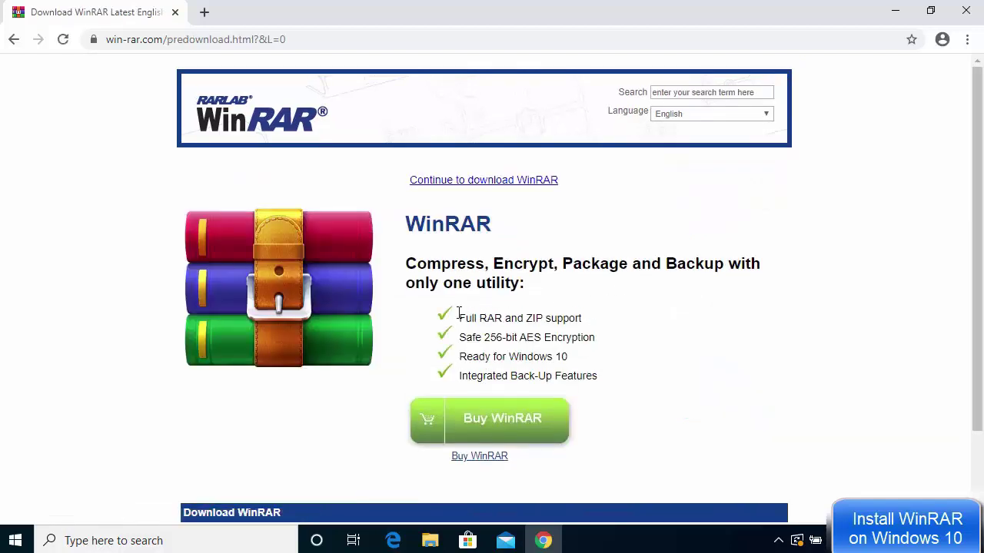
scroll(472, 308, "down", 1)
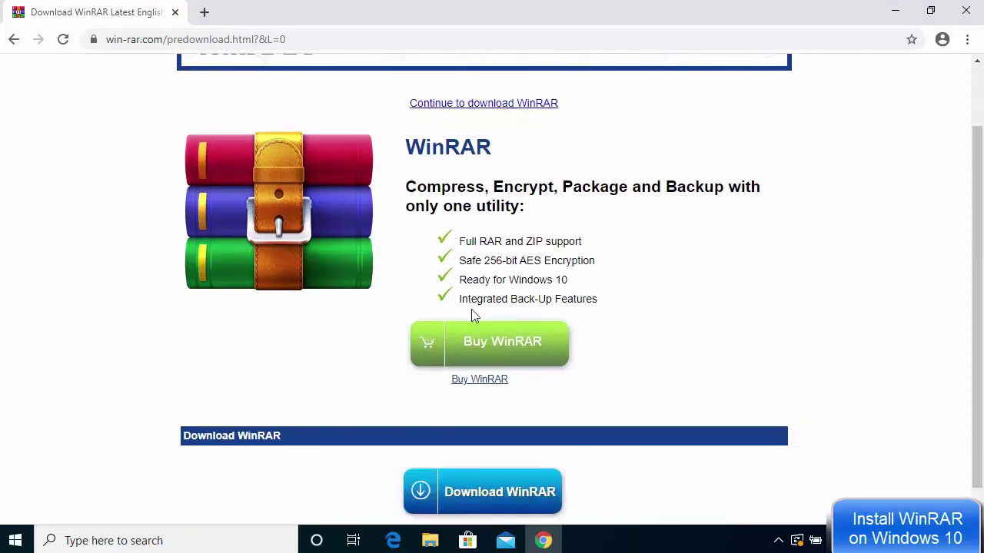
scroll(471, 309, "down", 1)
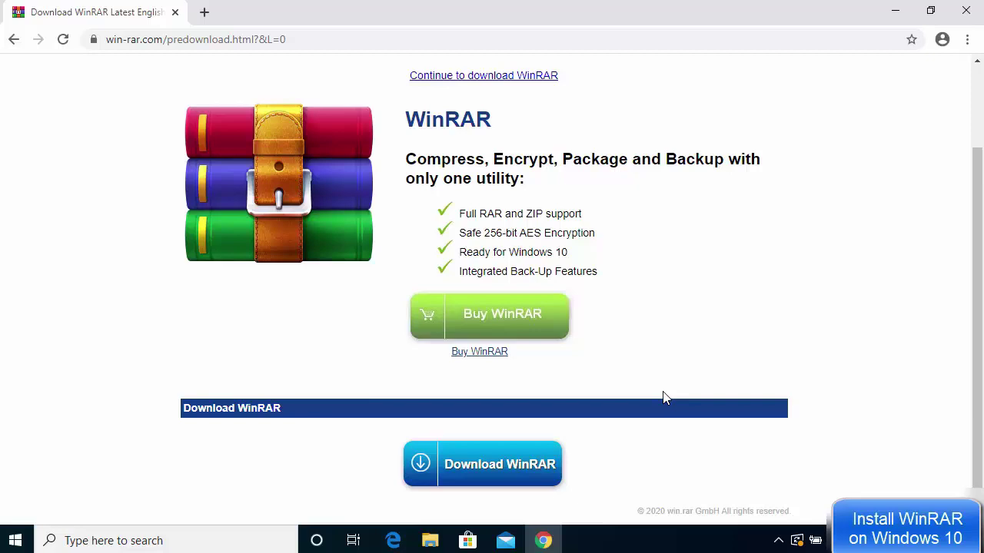
Step: Download winrar-x64-580.exe and run it from Chrome's download bar
left_click(477, 470)
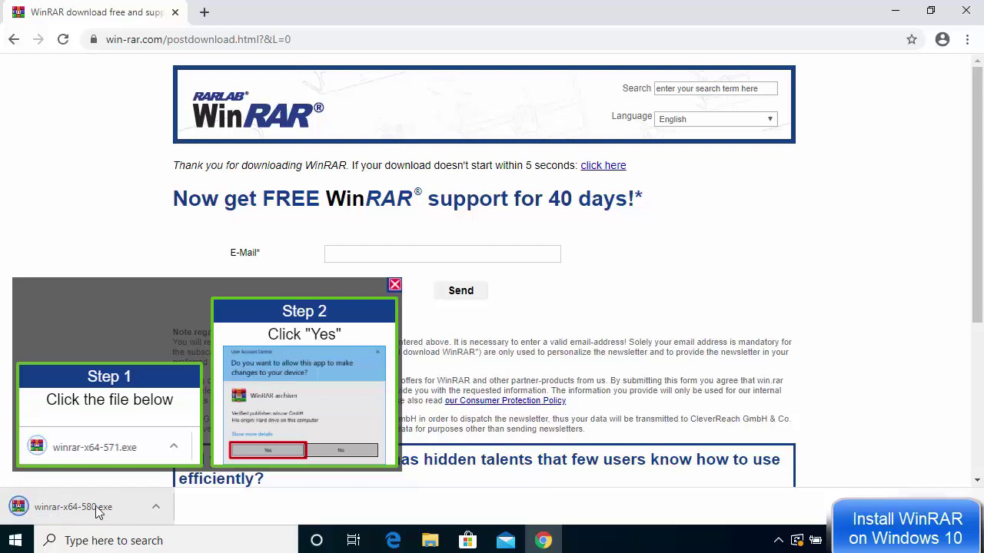
left_click(98, 507)
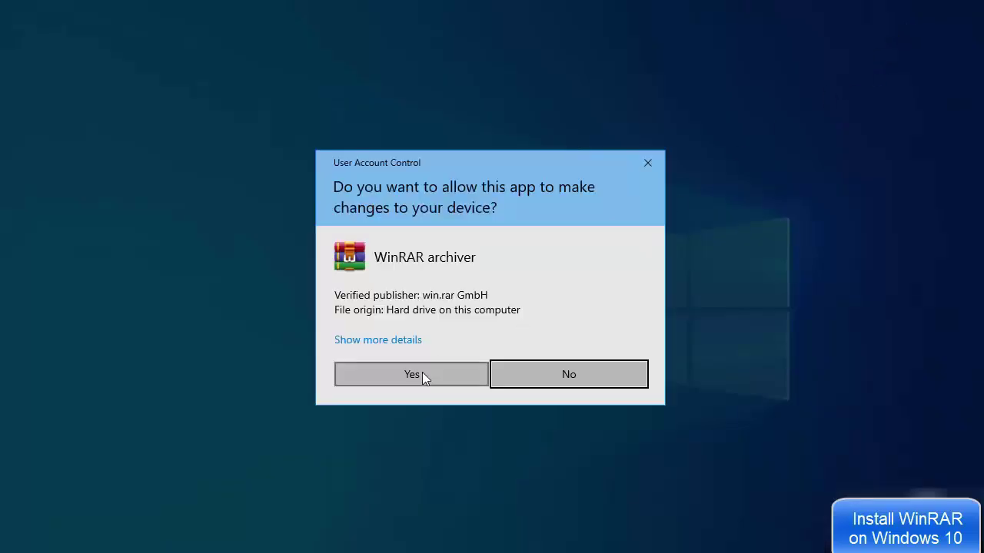
Step: Approve the UAC prompt and install WinRAR 5.80 into C:\Program Files\WinRAR
left_click(415, 374)
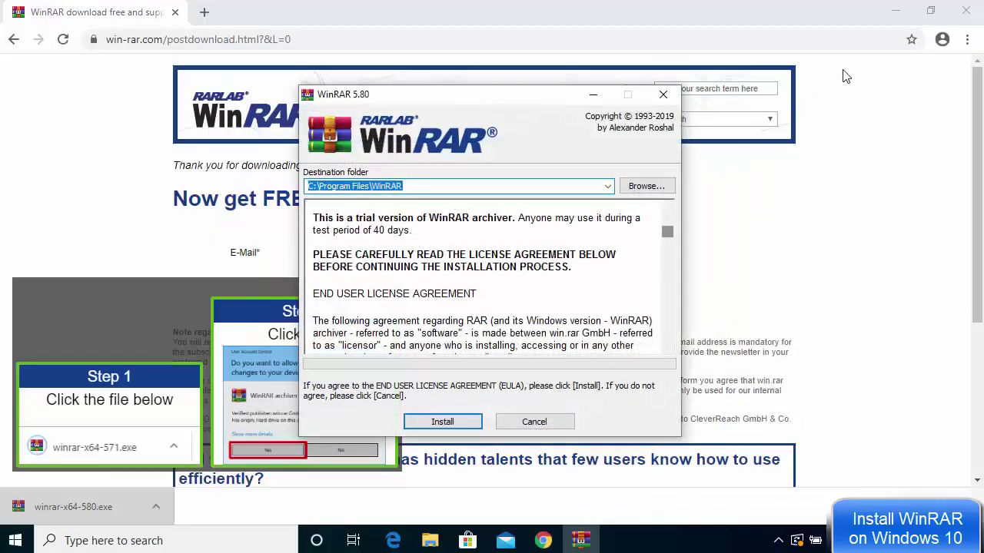
left_click(896, 11)
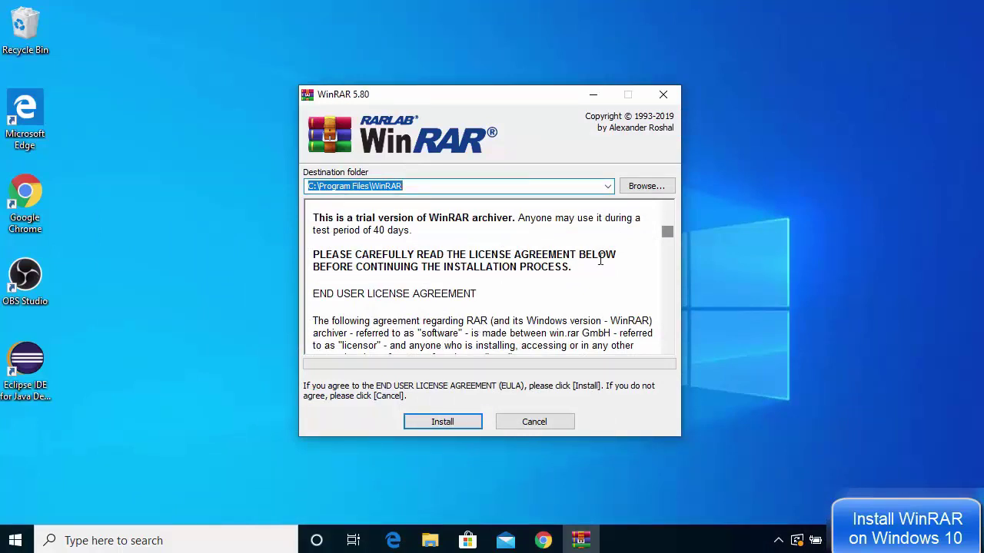
left_click_drag(668, 226, 673, 358)
left_click(372, 180)
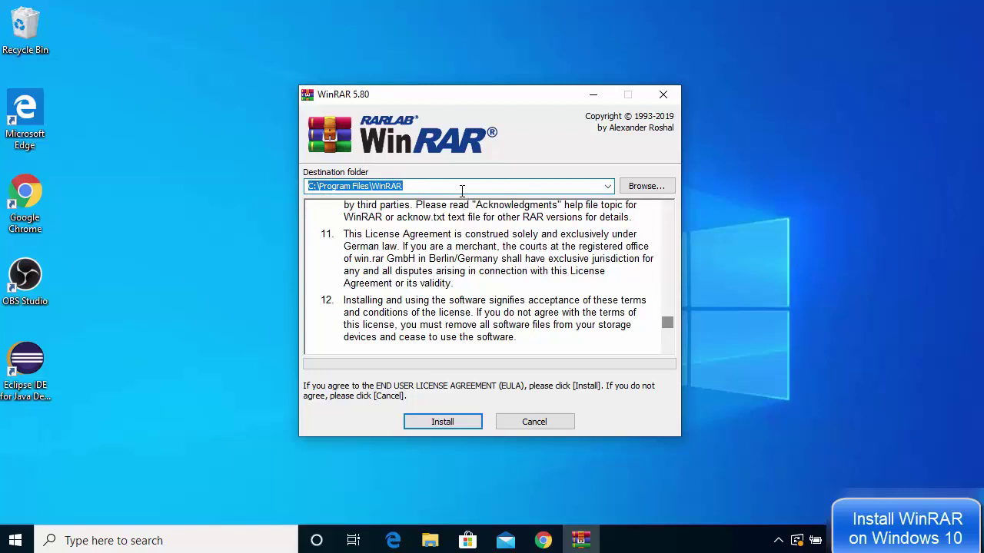
left_click(445, 422)
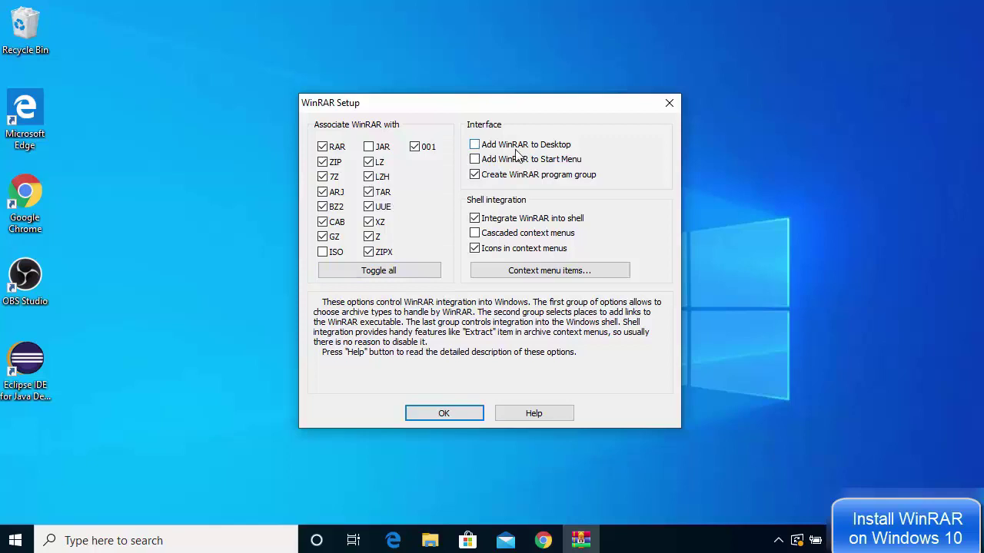
Step: Enable 'Add WinRAR to Desktop' and 'Add WinRAR to Start Menu', then confirm setup
left_click(475, 146)
left_click(476, 160)
left_click(460, 413)
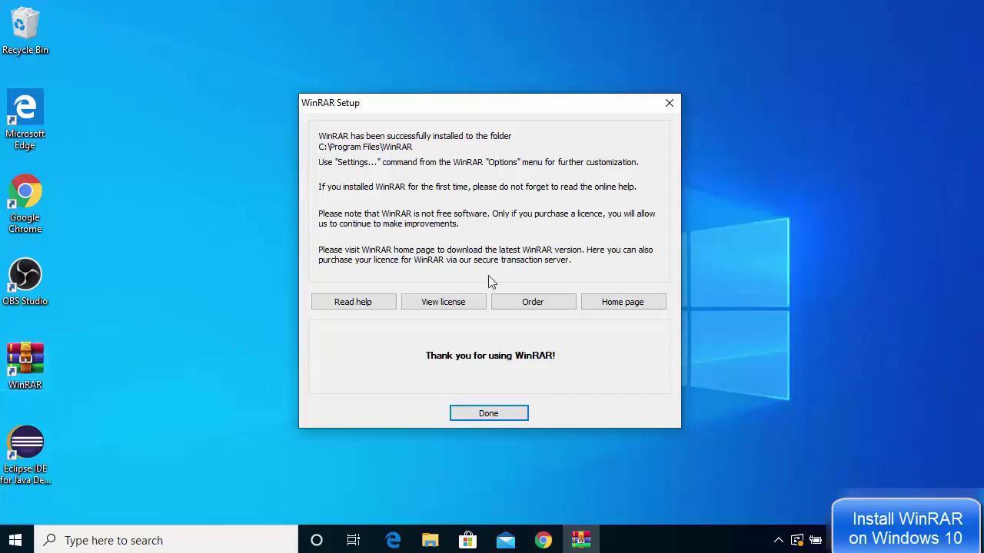
Step: Finish WinRAR Setup and close the WinRAR Start Menu folder window
left_click(493, 416)
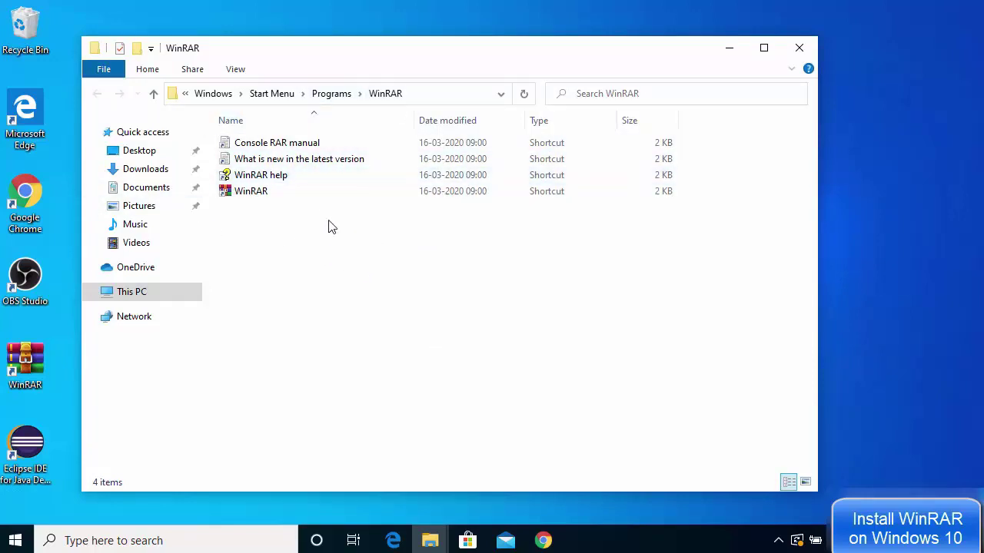
left_click(800, 48)
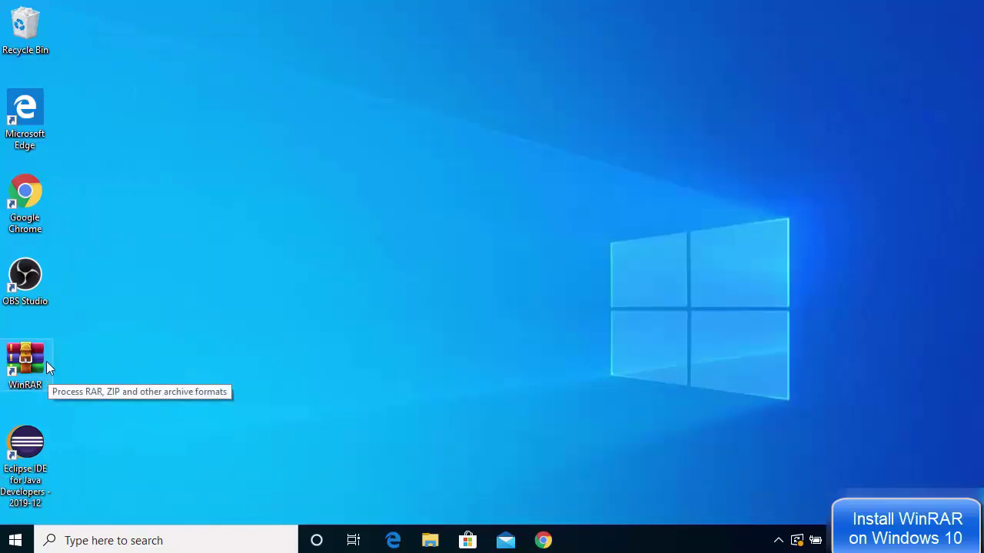
Step: Launch WinRAR from its desktop shortcut and close the First Use Notification
double_click(27, 365)
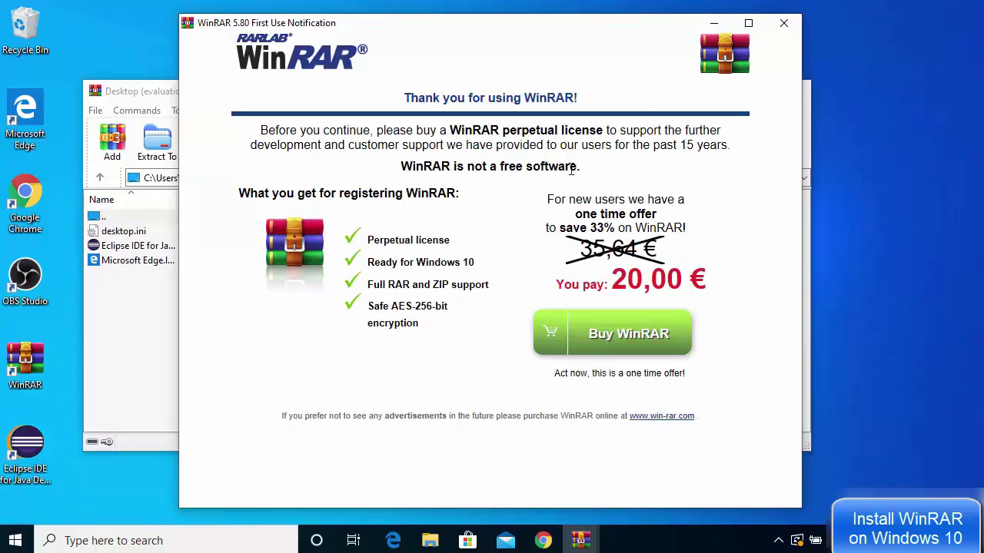
left_click(783, 25)
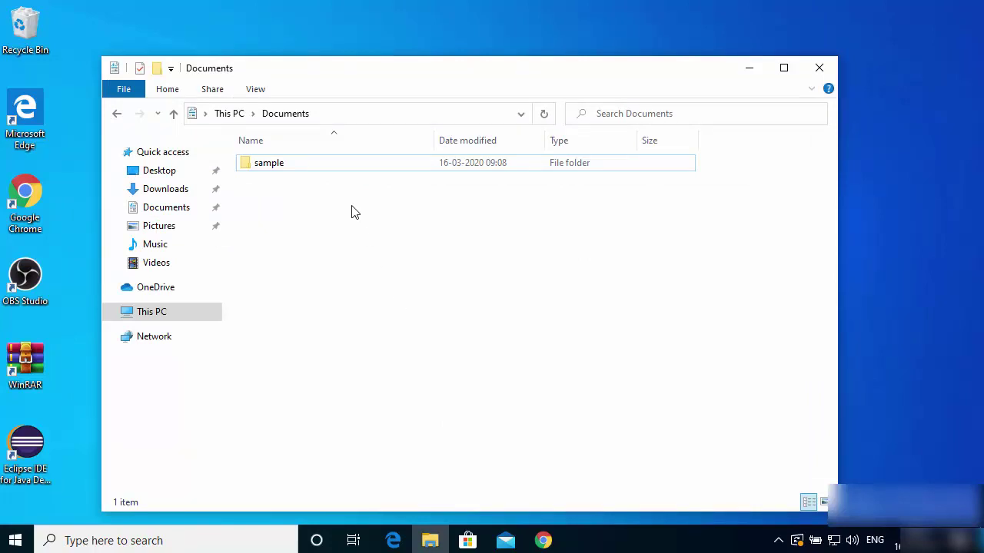
Step: Check the sample folder's contents, then create sample.rar with Add to "sample.rar"
double_click(278, 171)
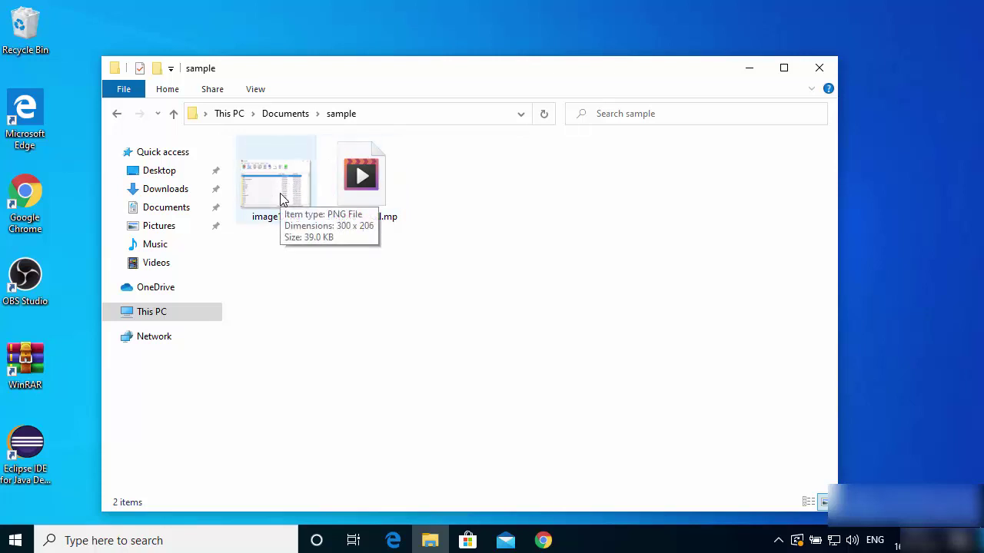
left_click(289, 116)
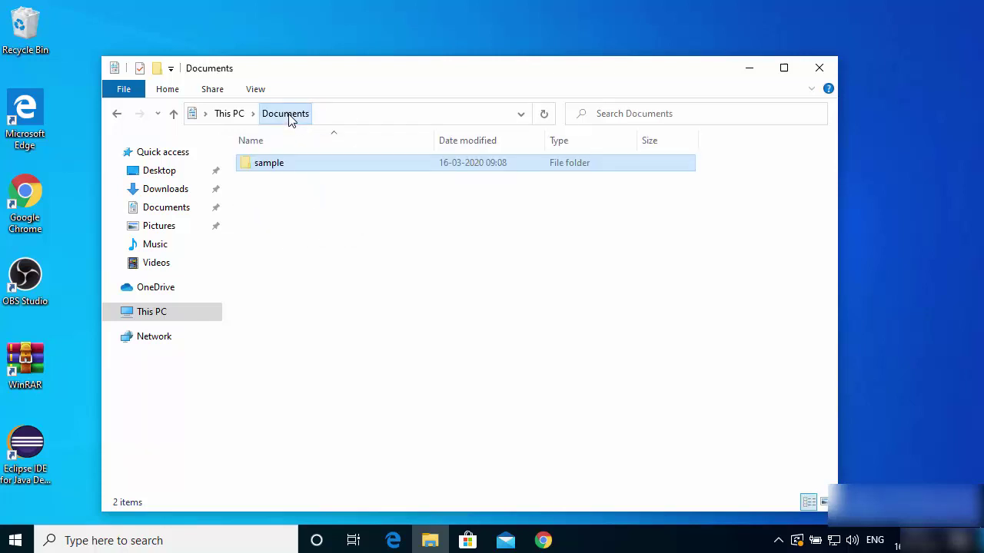
right_click(279, 169)
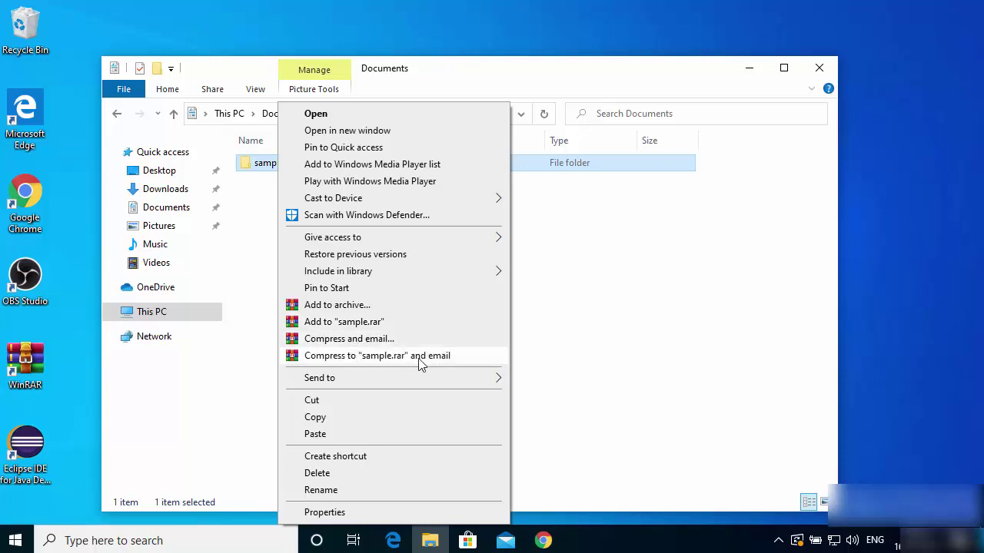
left_click(338, 322)
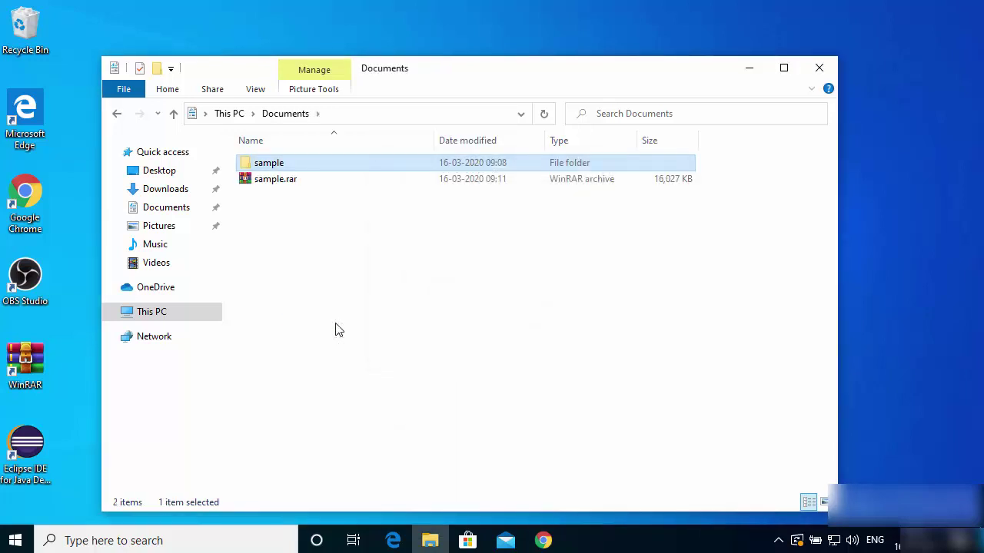
Step: Create sample.zip from the sample folder using Add to archive with ZIP format
right_click(280, 171)
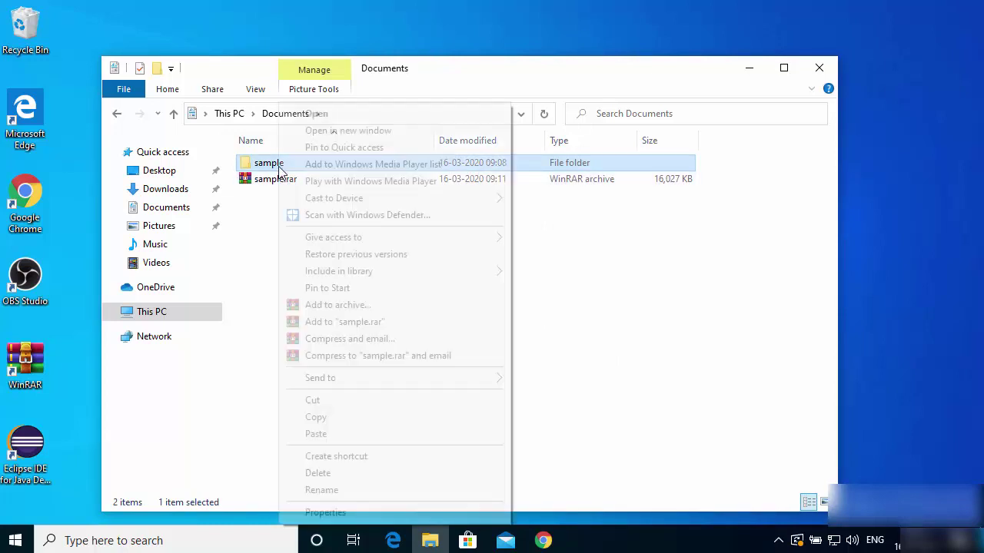
left_click(325, 311)
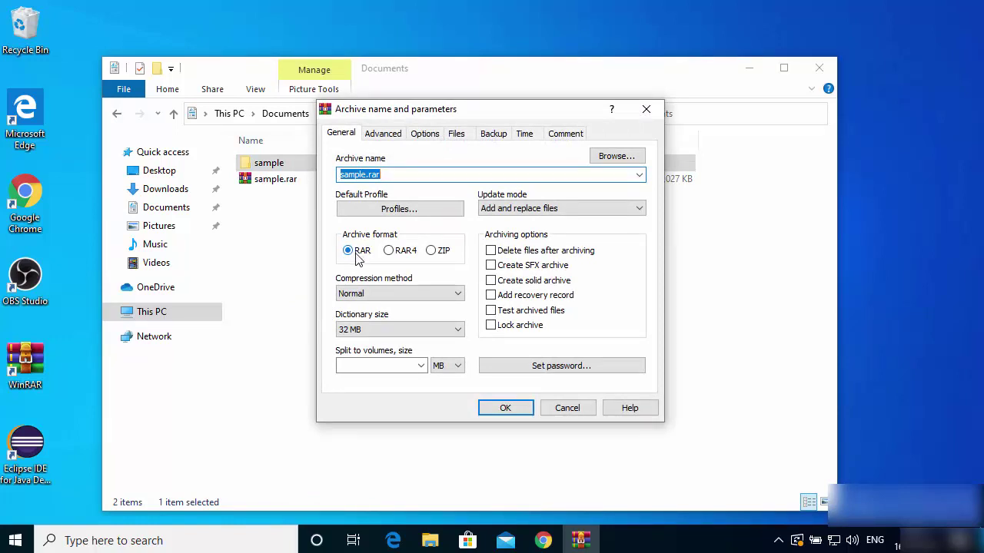
left_click(432, 251)
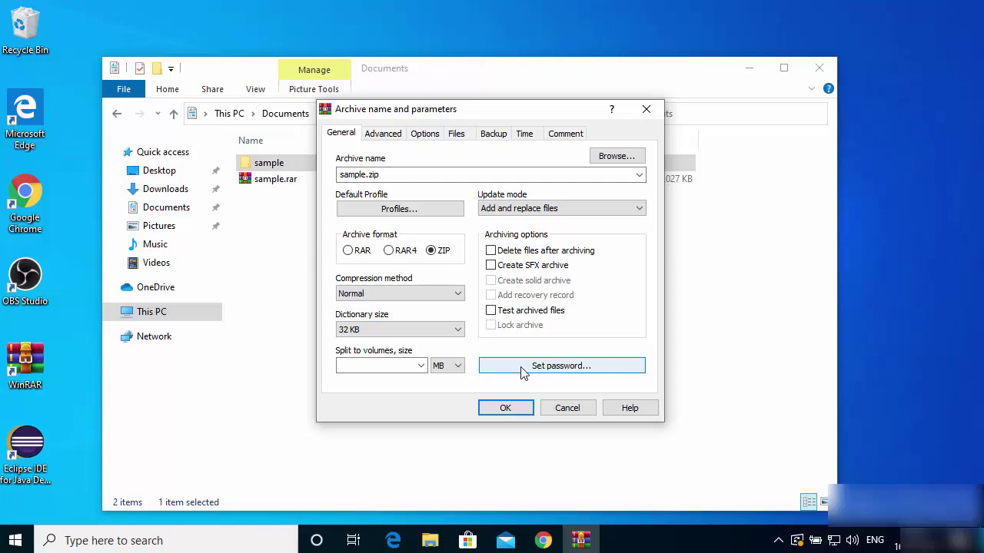
left_click(512, 412)
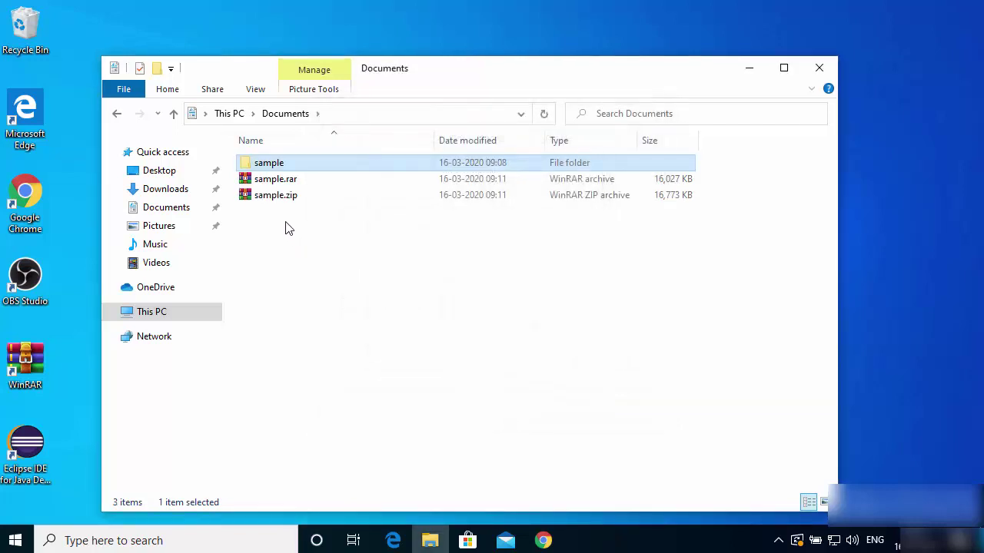
Step: Move sample.rar from Documents to the desktop and extract it there with Extract Here
left_click(315, 266)
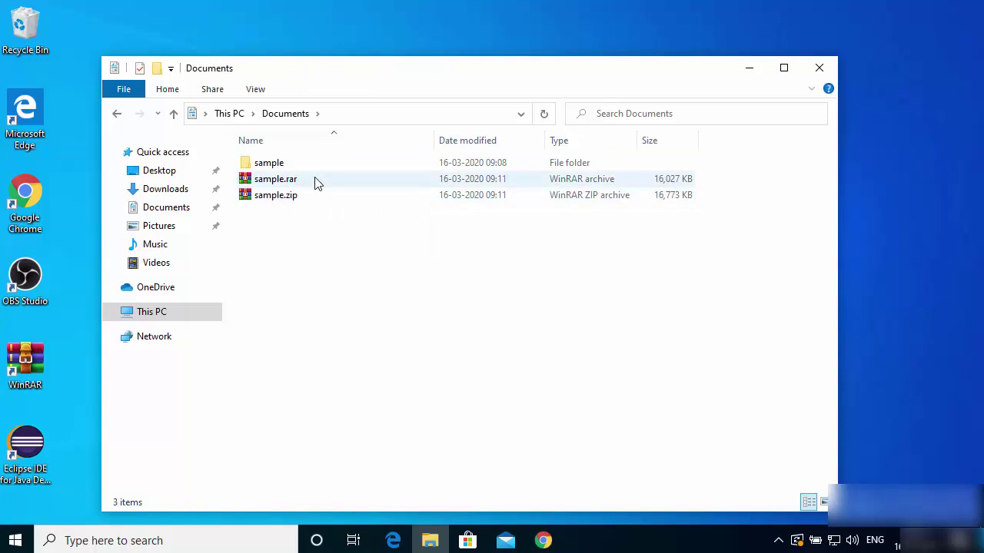
left_click_drag(354, 75, 592, 92)
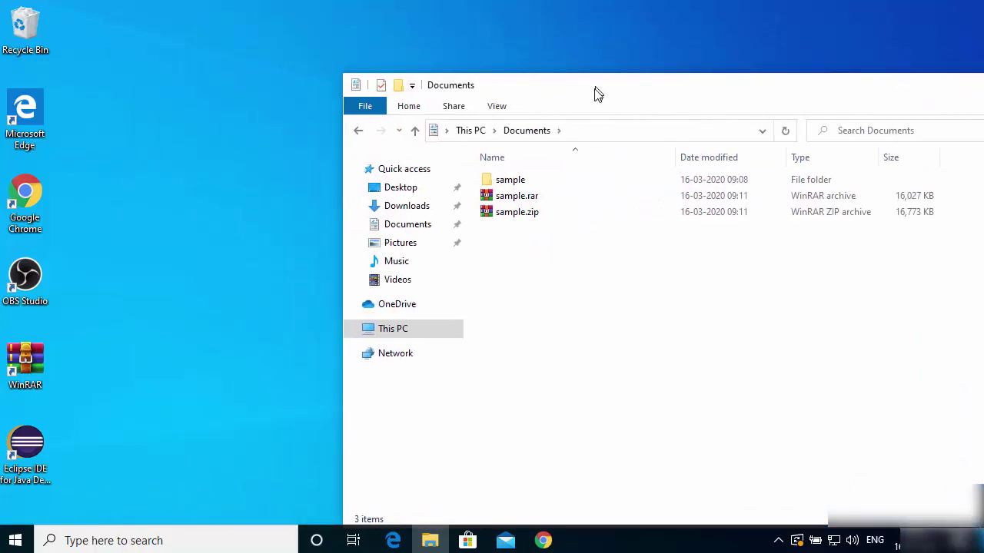
left_click(515, 219)
left_click_drag(515, 219, 148, 119)
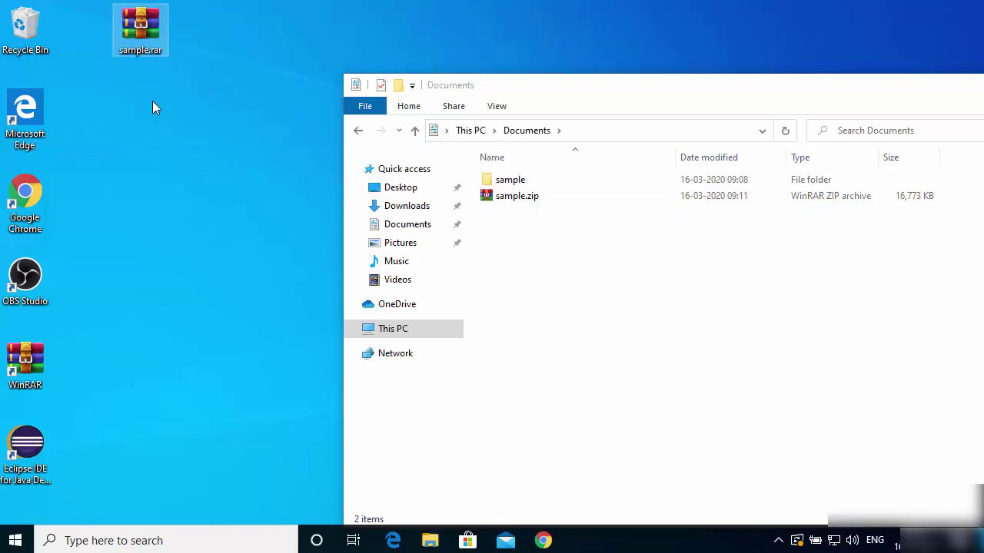
right_click(134, 39)
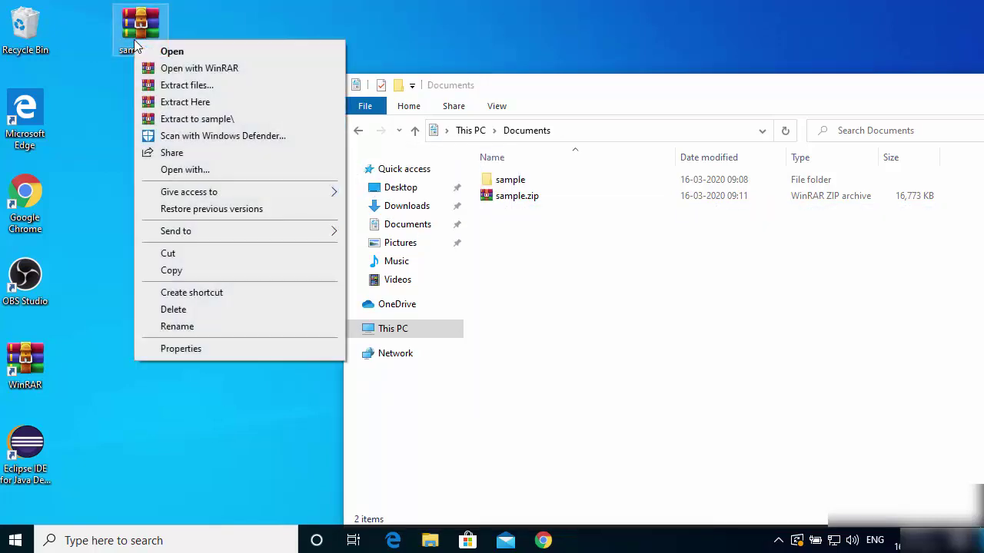
left_click(193, 102)
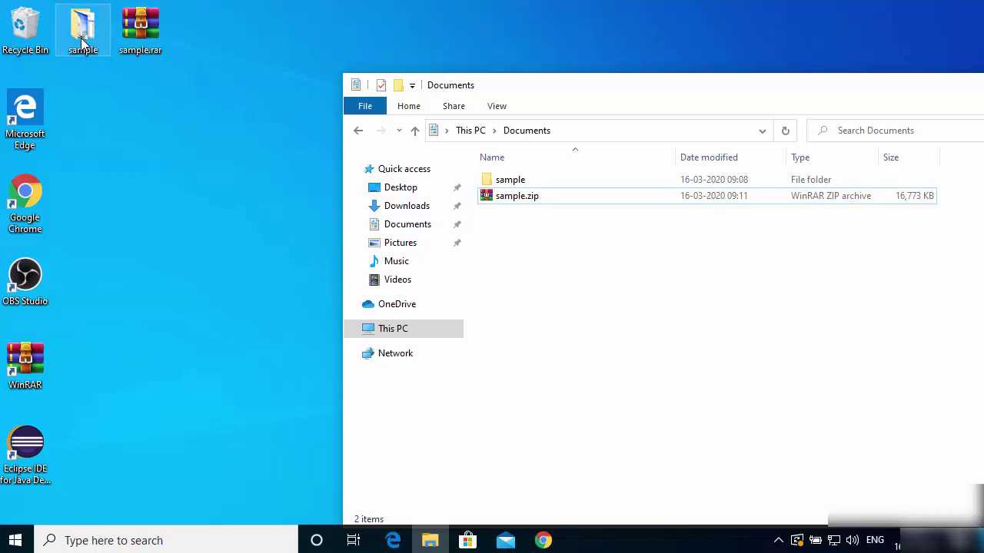
Step: Open sample.rar and extract its contents into the Pictures folder
double_click(147, 32)
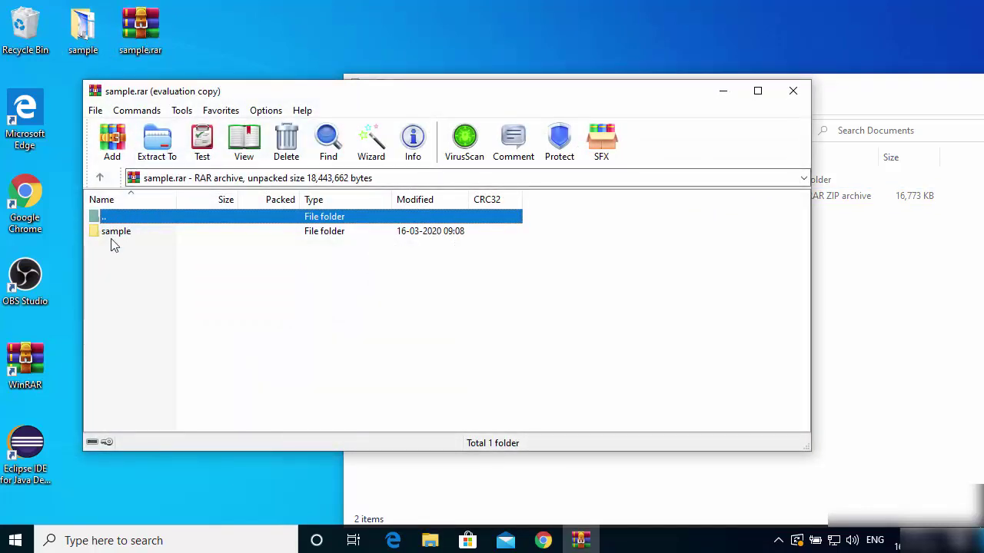
left_click(159, 152)
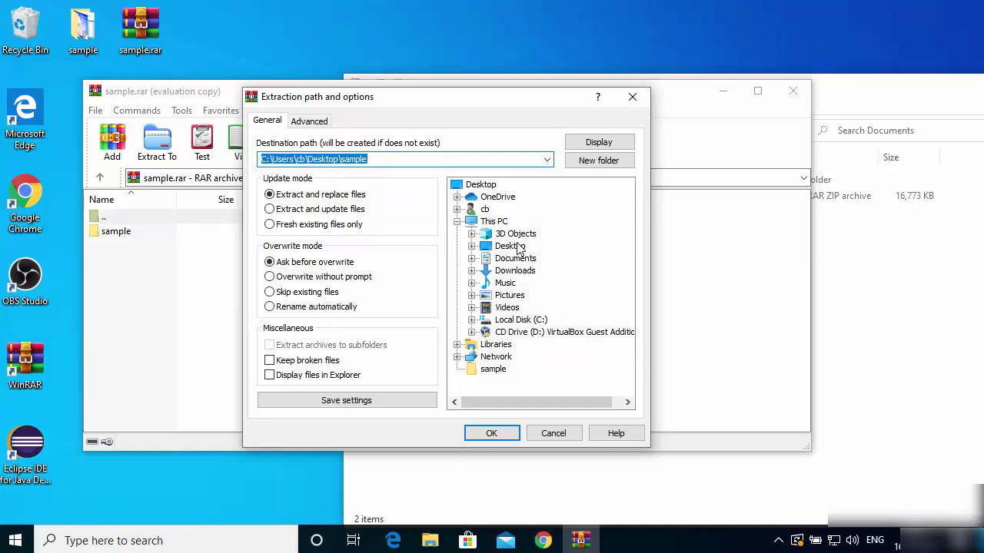
left_click(509, 295)
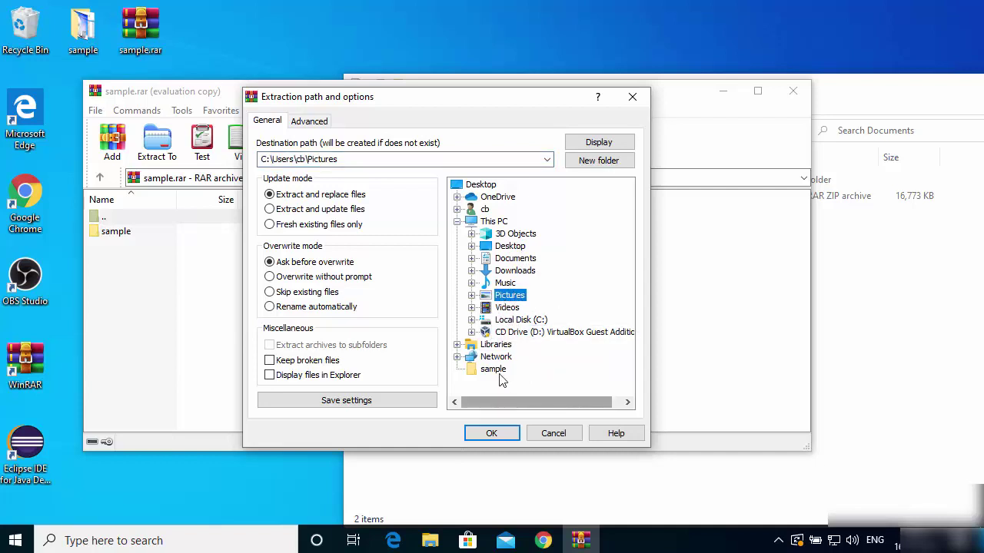
left_click(493, 435)
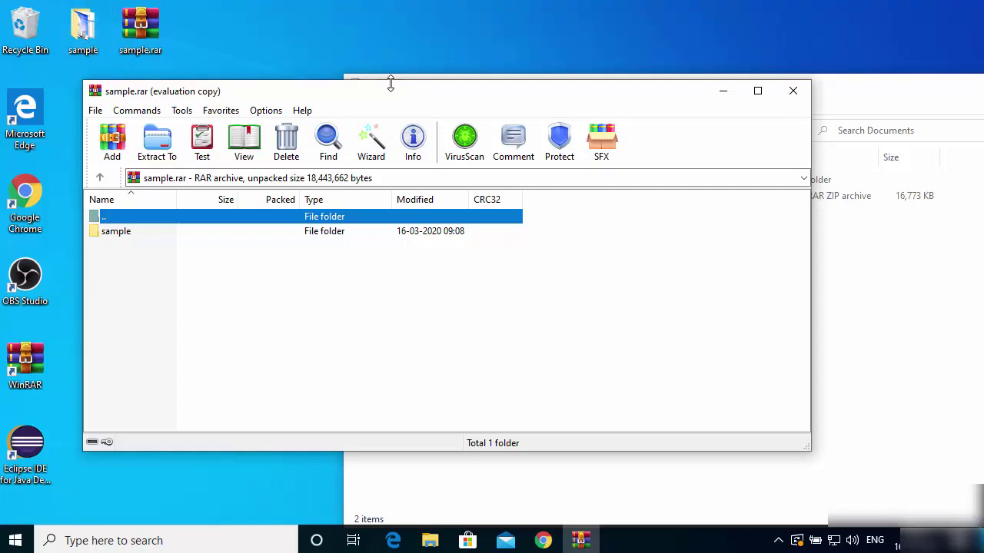
Step: Close WinRAR and check the extracted sample folder in Pictures for image1.png and sample-small.mp4
left_click(792, 91)
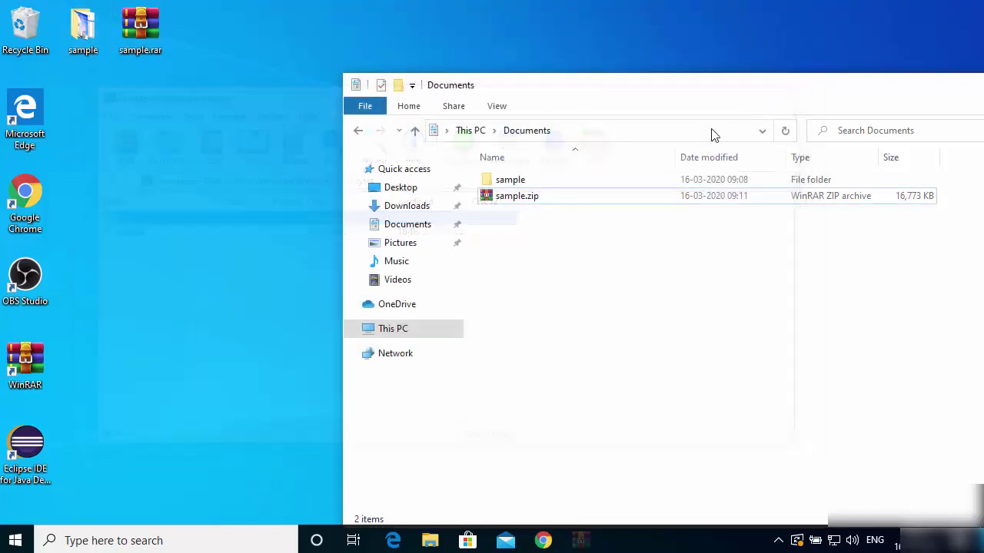
left_click(394, 245)
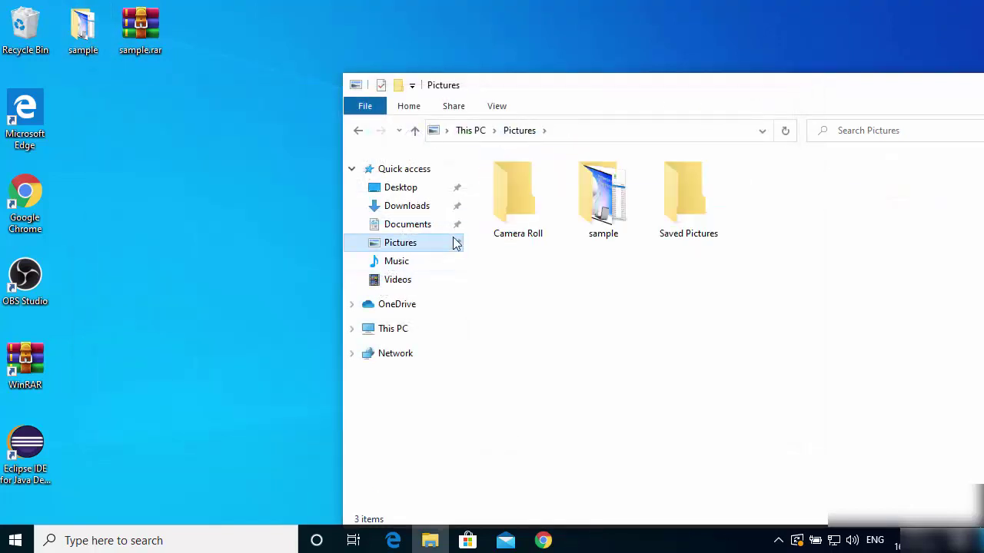
double_click(603, 208)
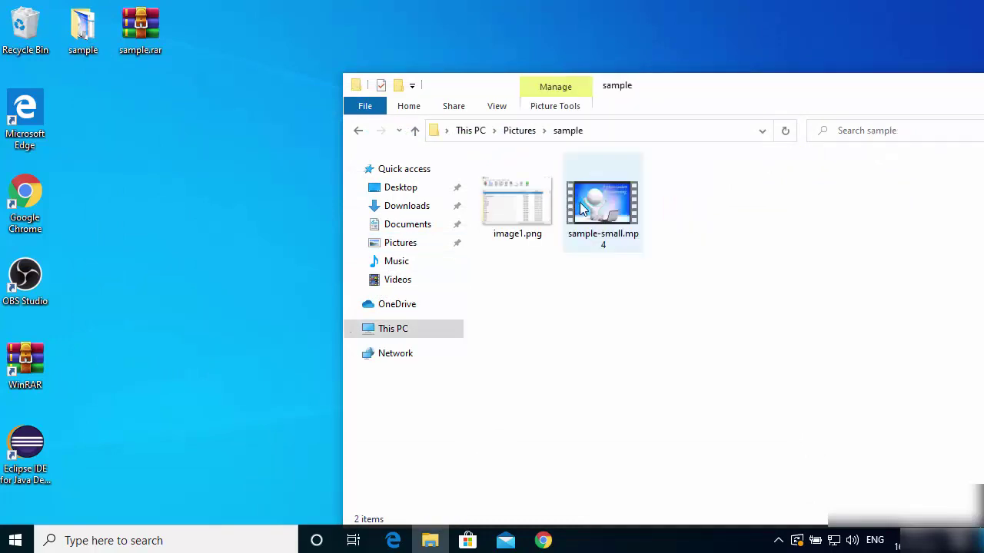
Step: Return to the Pictures folder and move its window fully into view
left_click(519, 130)
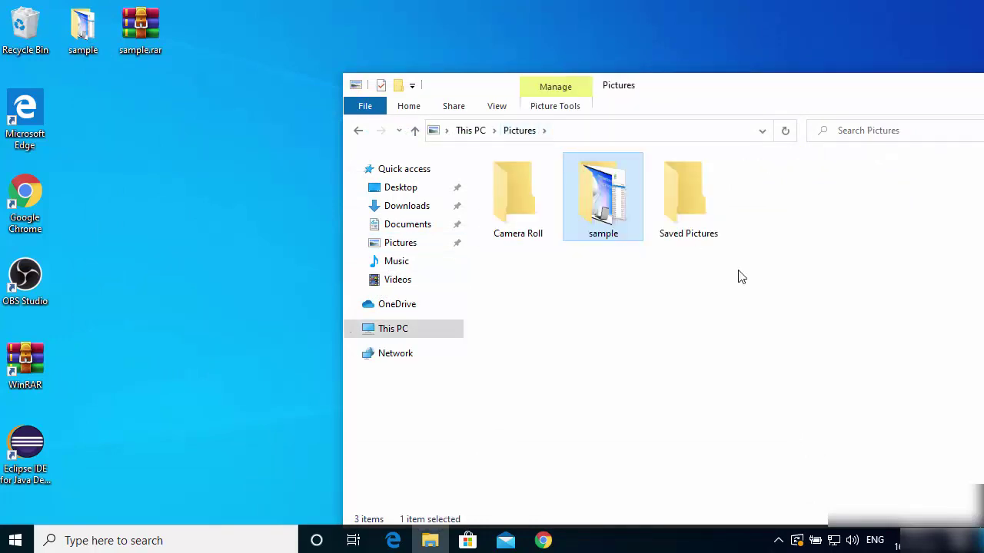
left_click(751, 290)
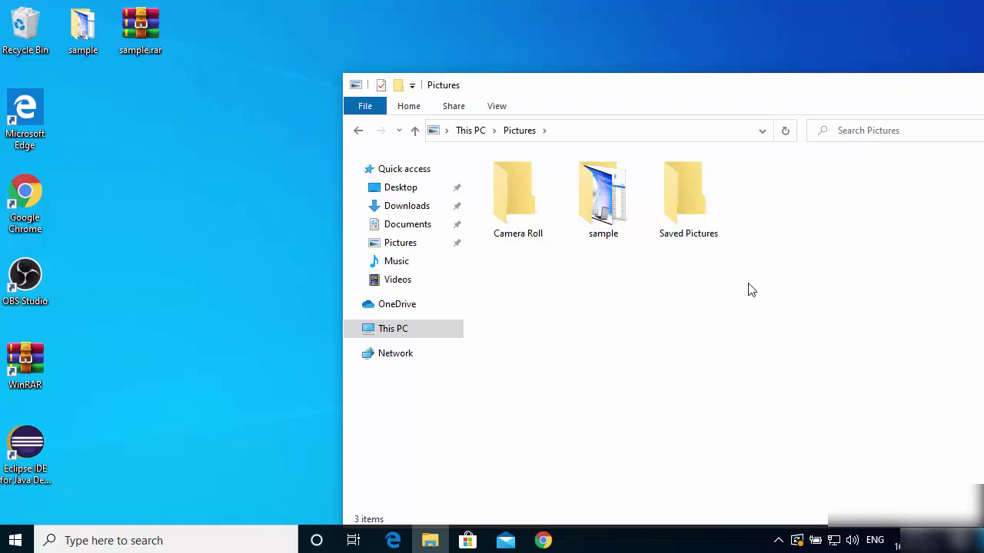
left_click_drag(727, 97, 539, 96)
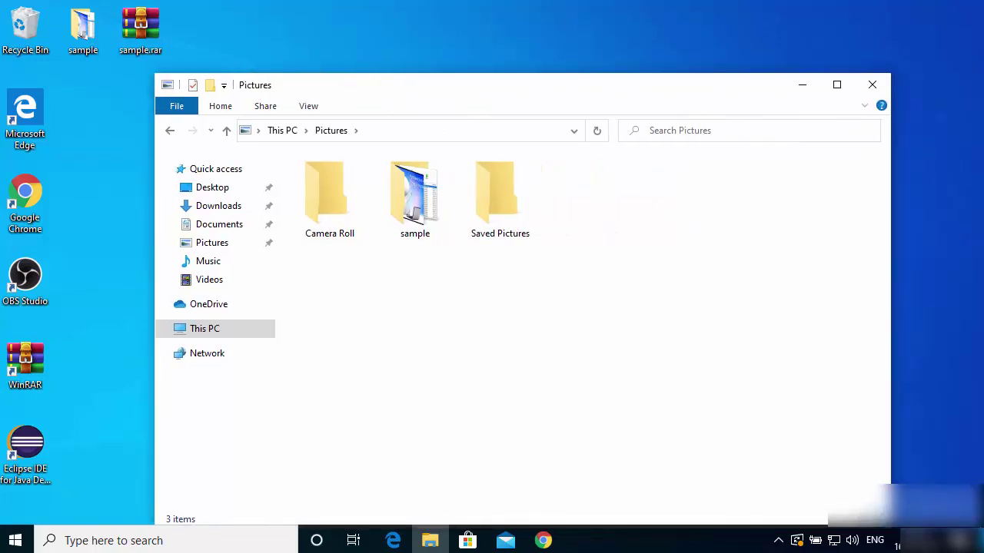